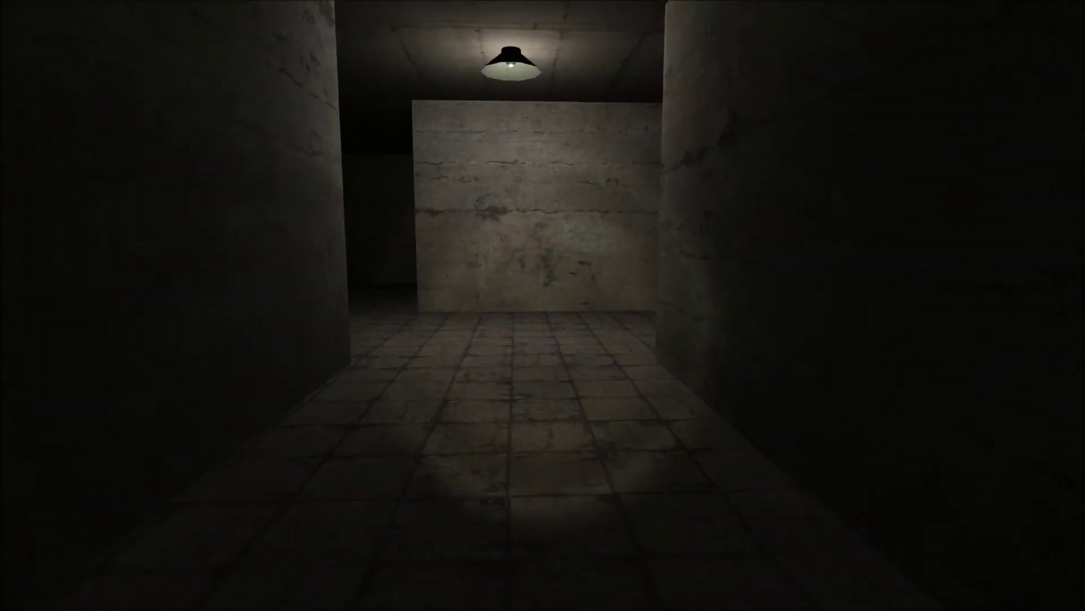
key(w)
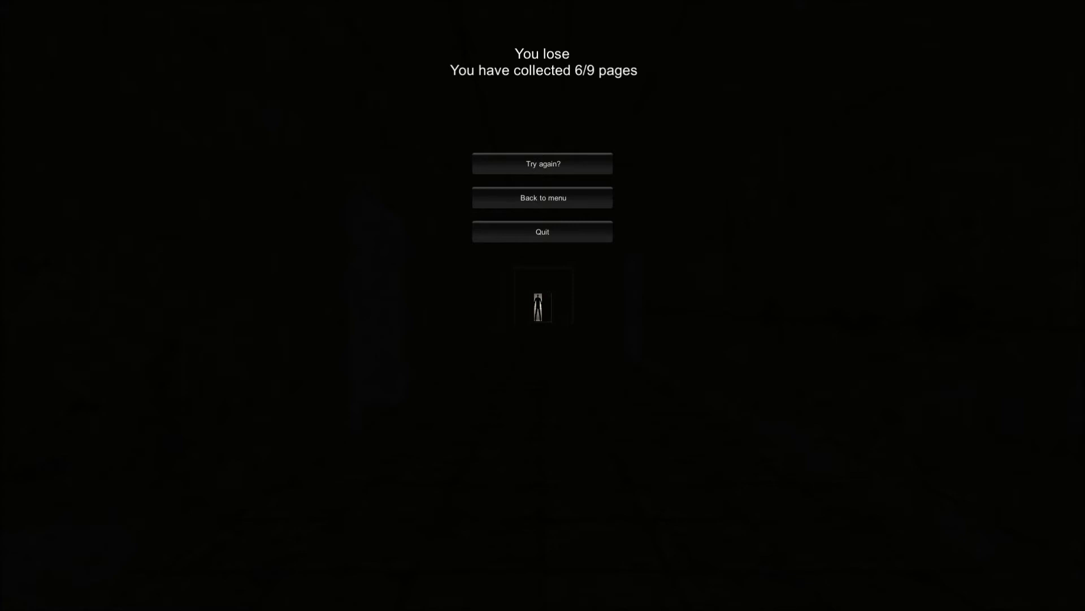
click(544, 164)
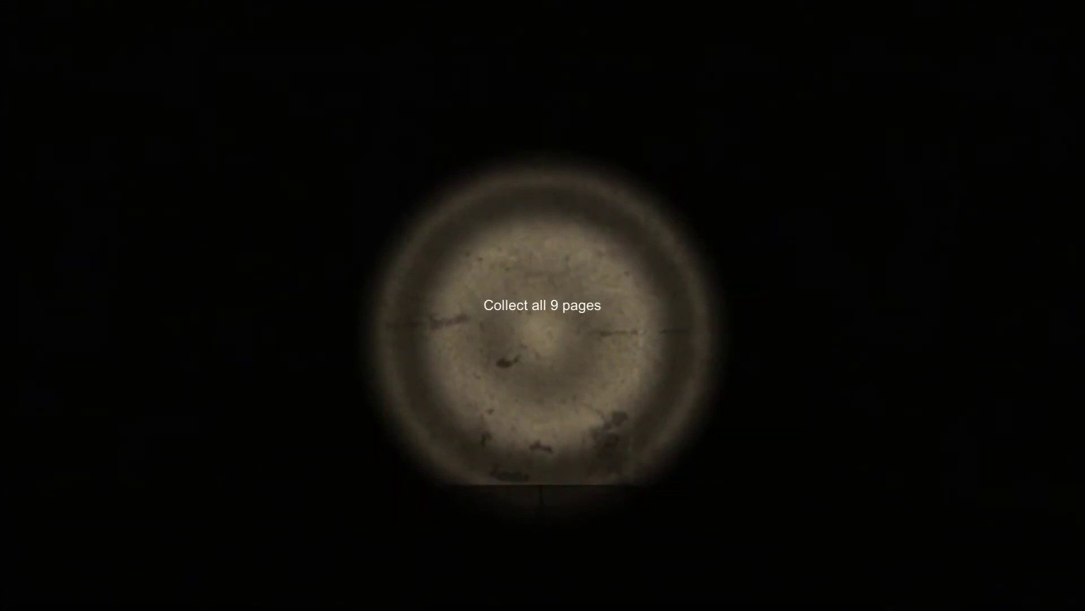